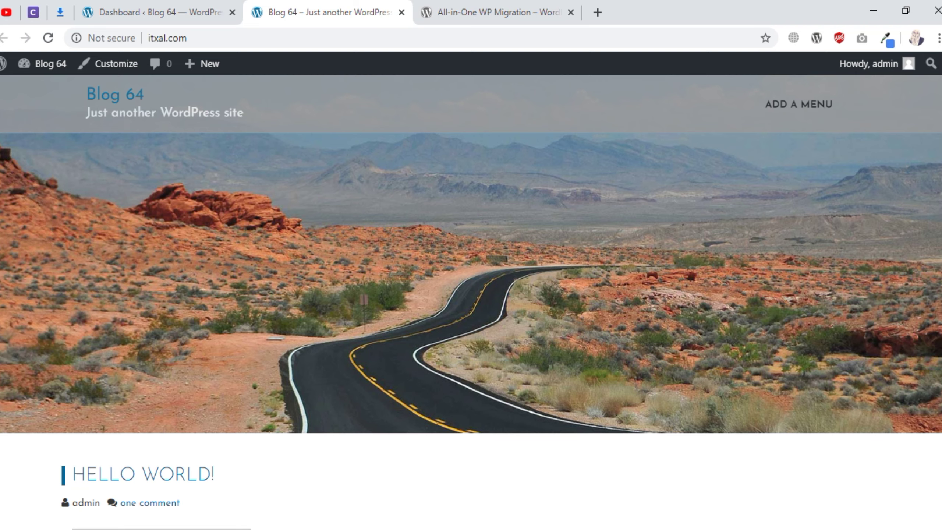
Open the page for adding new plugins in the Blog 64 site's admin area.
click(152, 7)
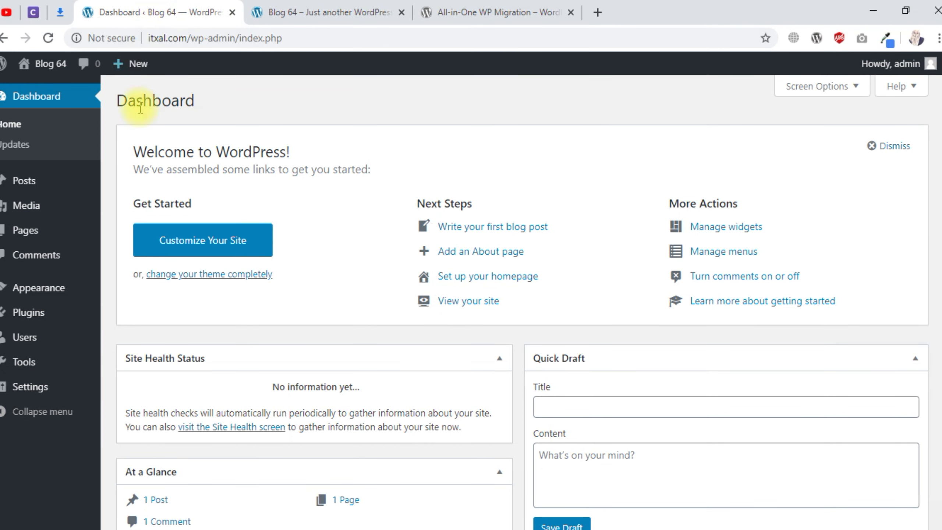
mouse_move(64, 314)
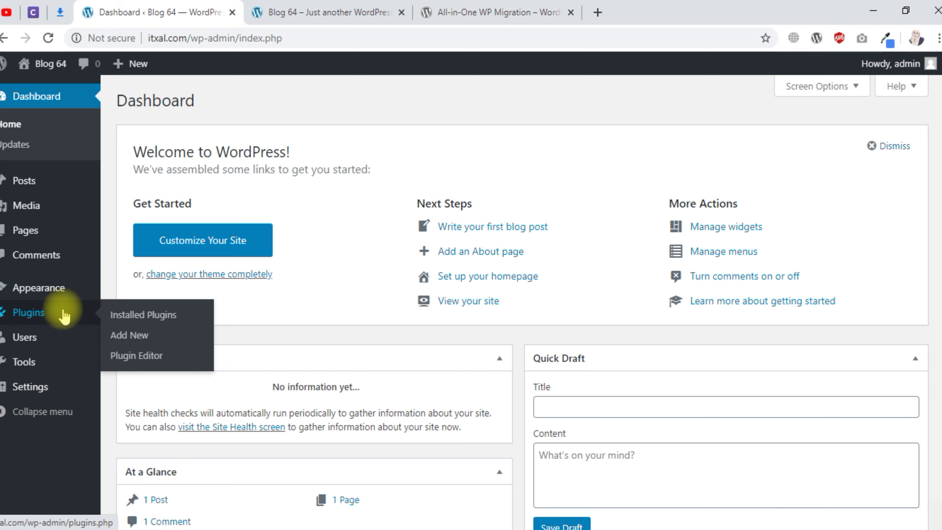
click(132, 337)
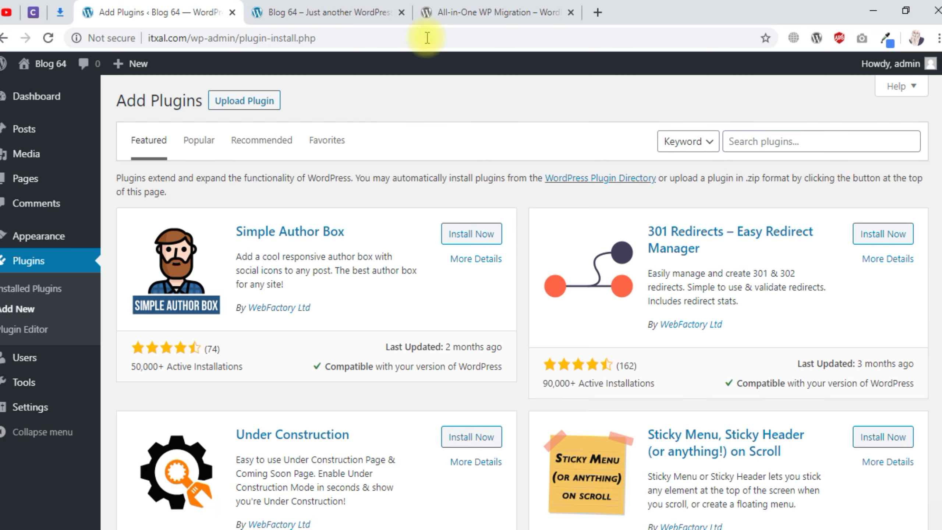
Look over the All-in-One WP Migration plugin page on WordPress.org, and return to the site's add-plugins page.
click(464, 8)
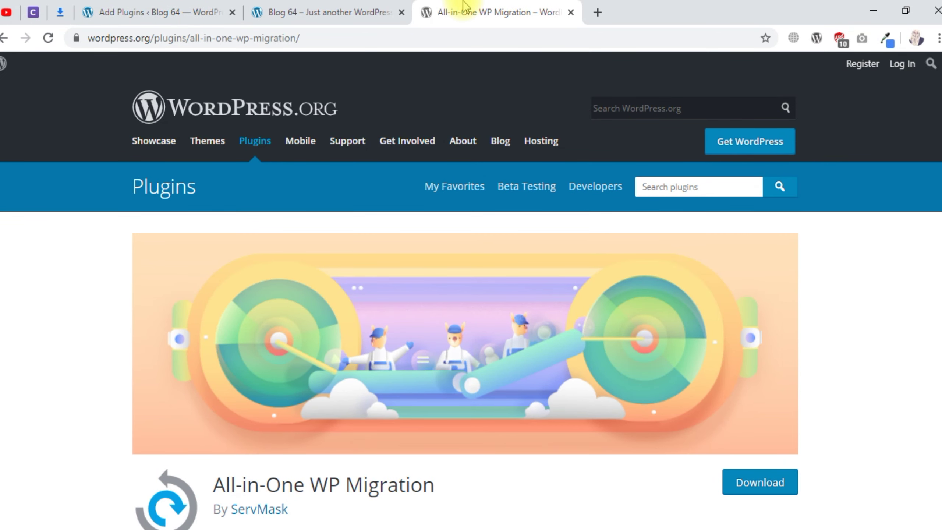
scroll(939, 100, down, 5)
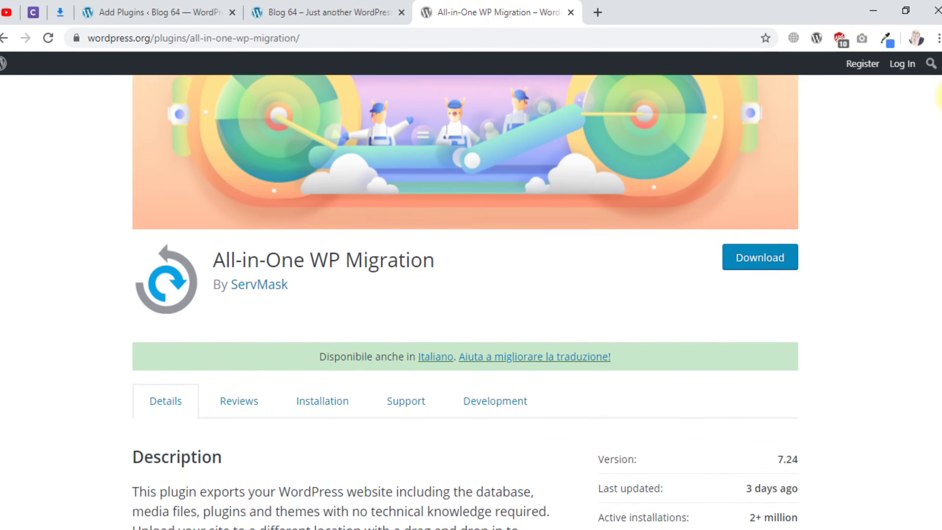
scroll(940, 98, up, 5)
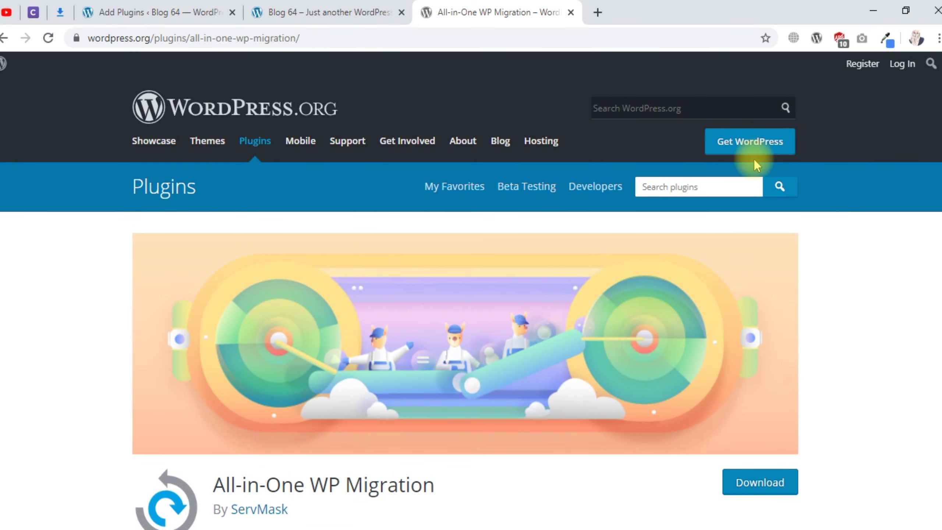
click(157, 12)
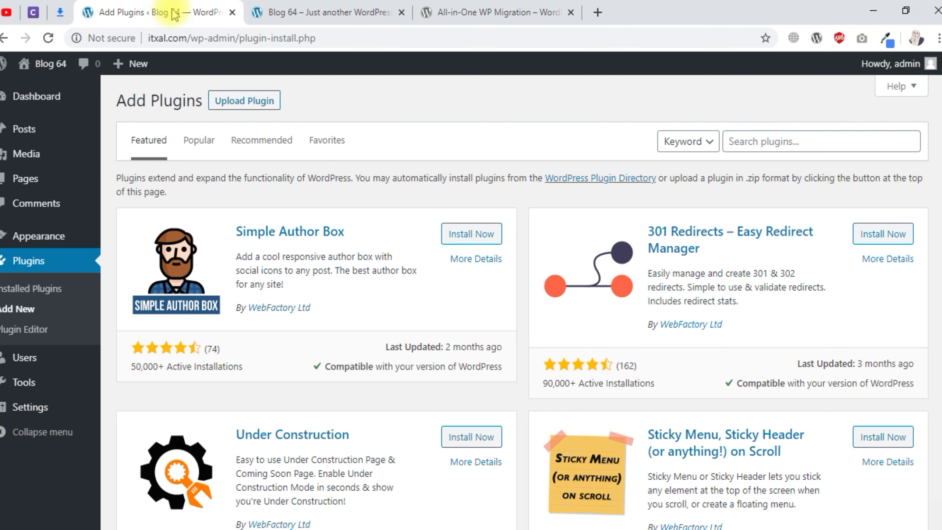
Install the plugin from all-in-one-wp-migration.7.24.zip in the Downloads folder and activate it.
click(245, 101)
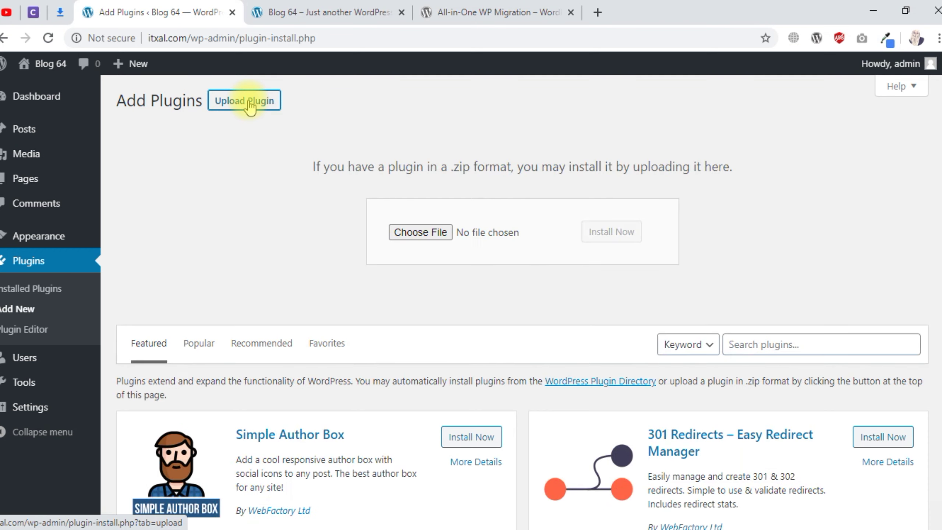
click(408, 233)
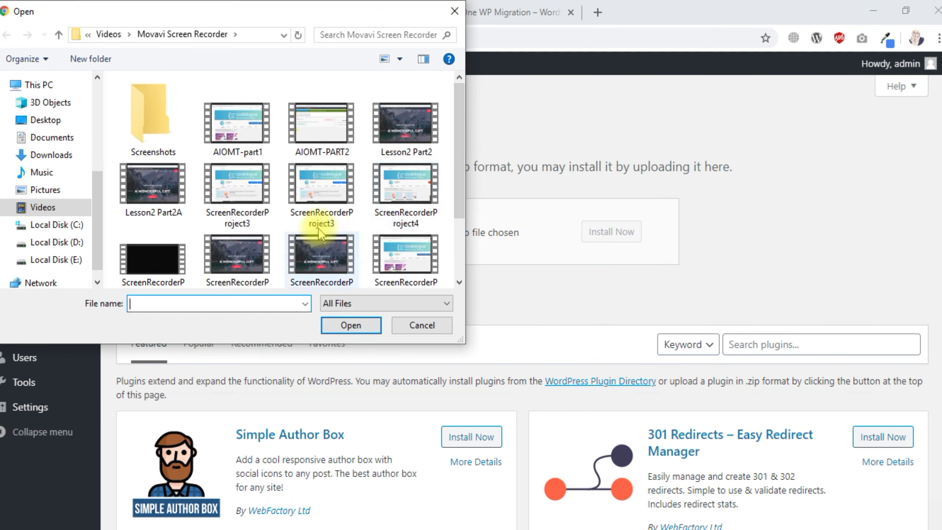
click(64, 156)
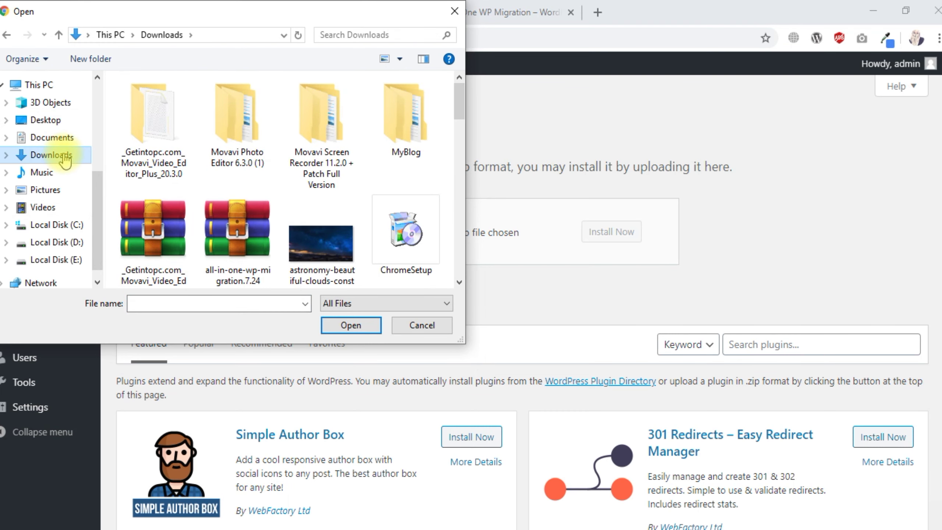
click(234, 223)
click(336, 325)
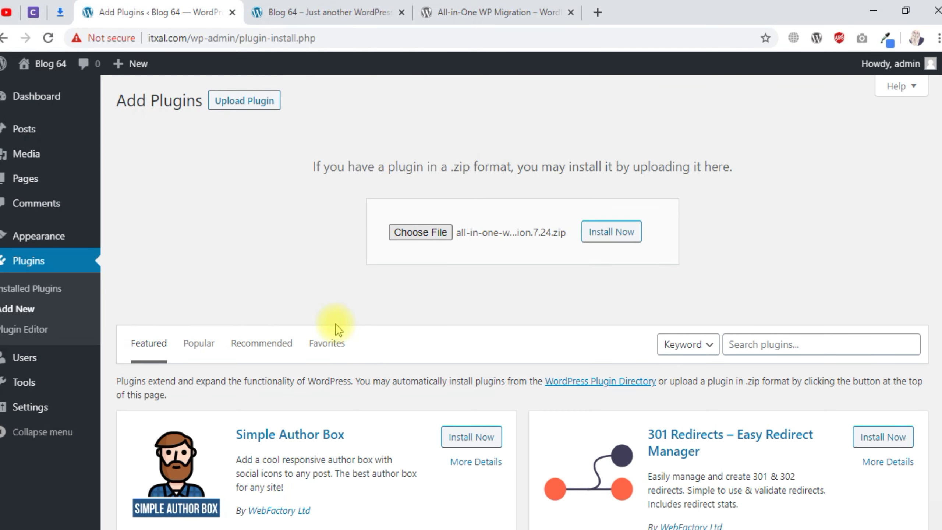
click(604, 231)
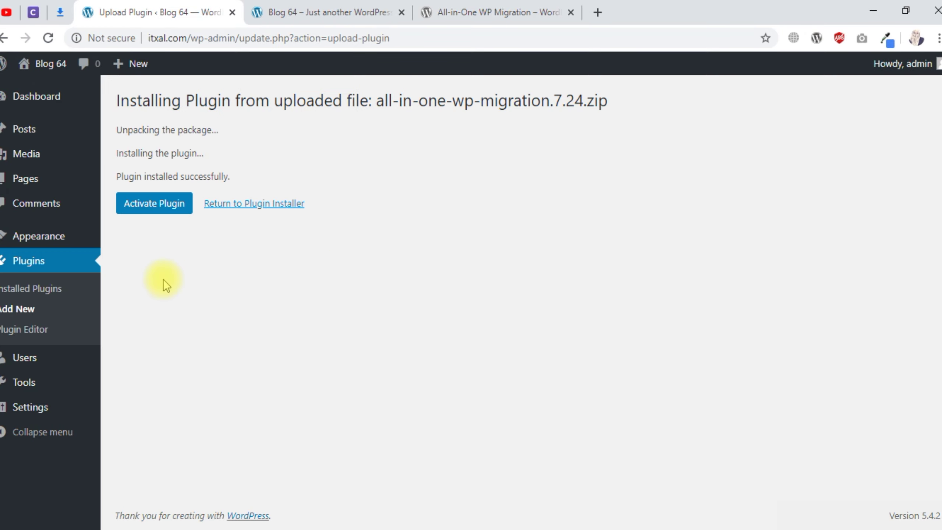
click(162, 207)
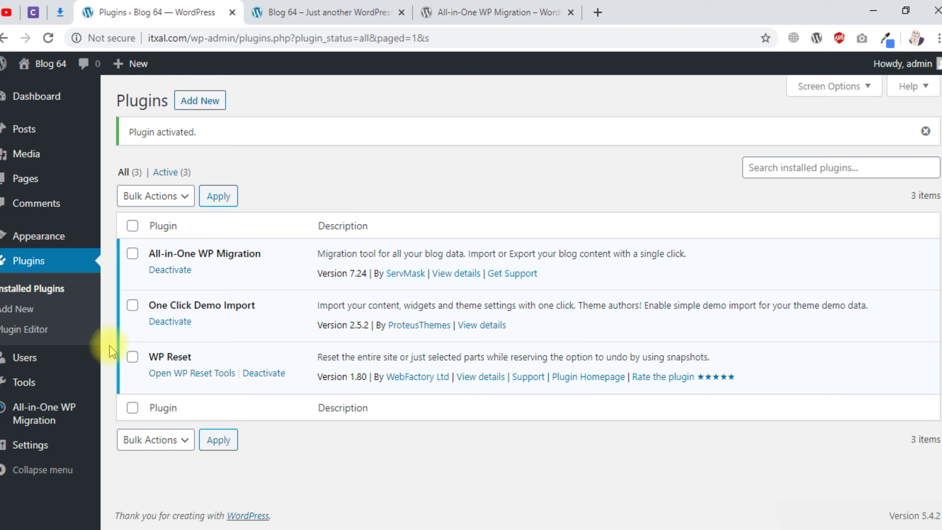
Create a site backup with All-in-One WP Migration and download the backup file.
mouse_move(42, 408)
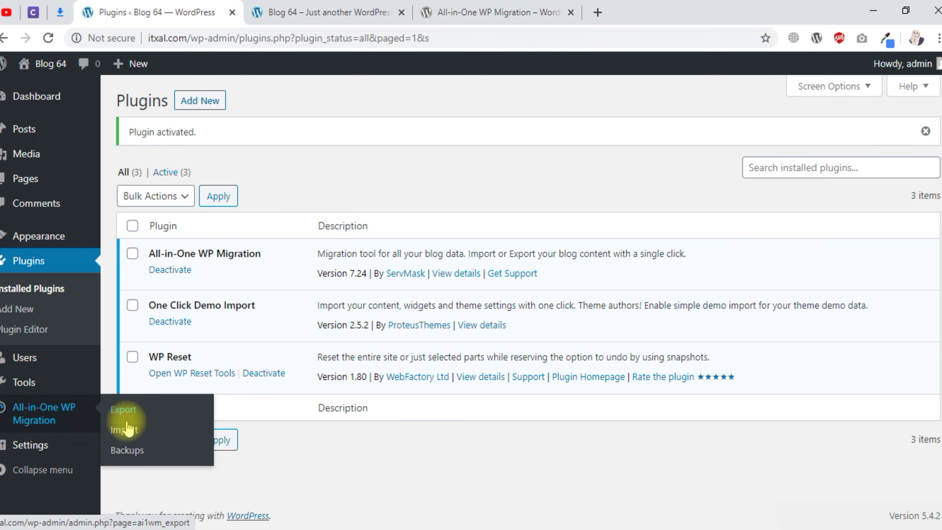
click(127, 450)
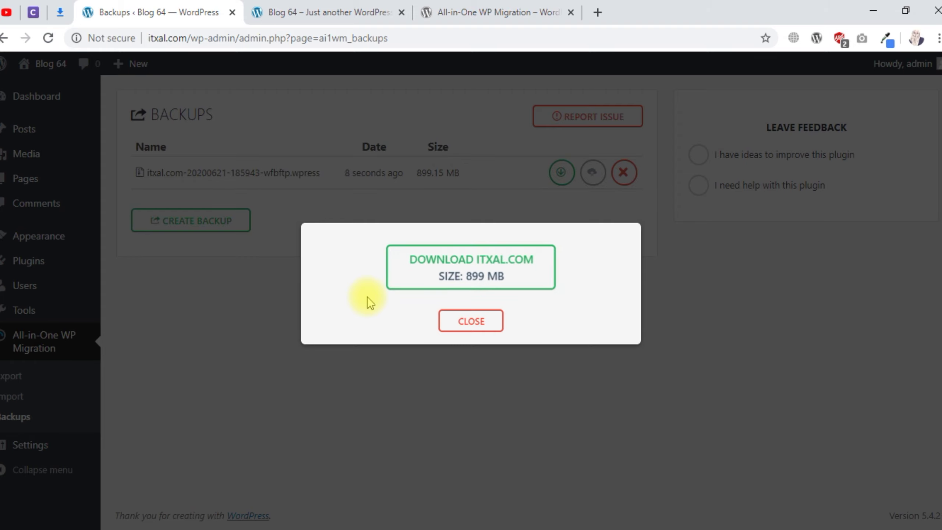
click(491, 276)
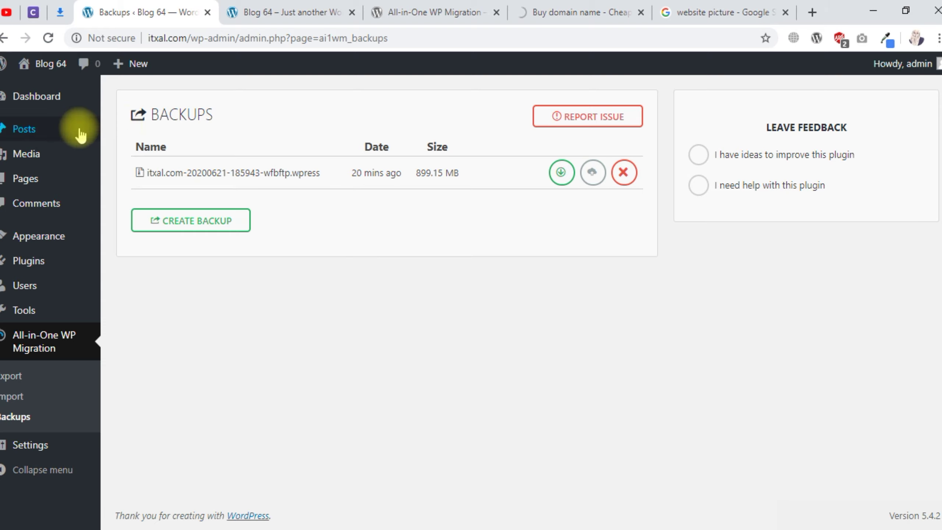
Move the "Hello world!" post to the trash and reload the public site to check the front page.
click(90, 137)
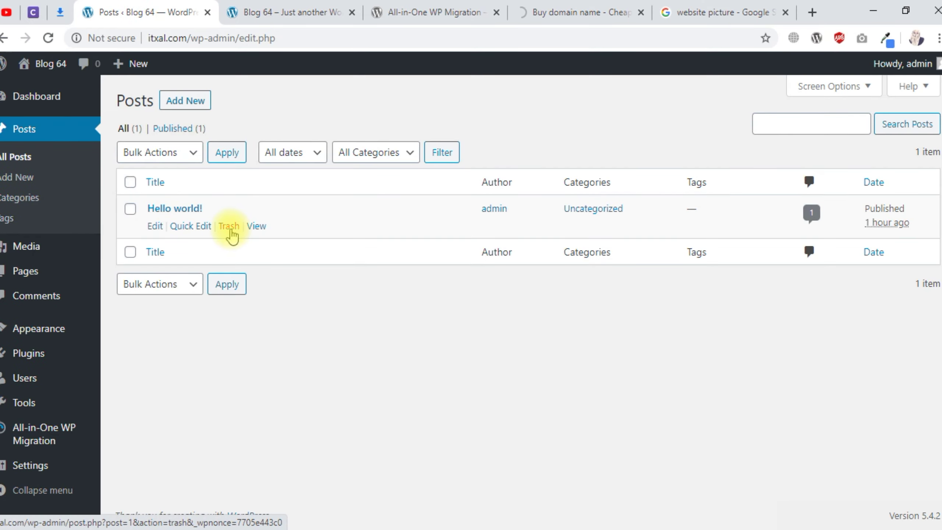
click(231, 230)
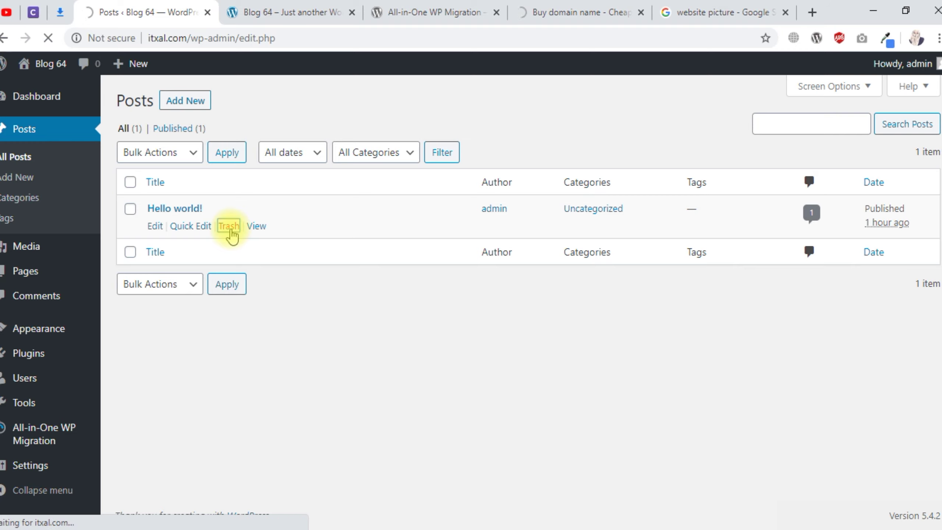
click(311, 11)
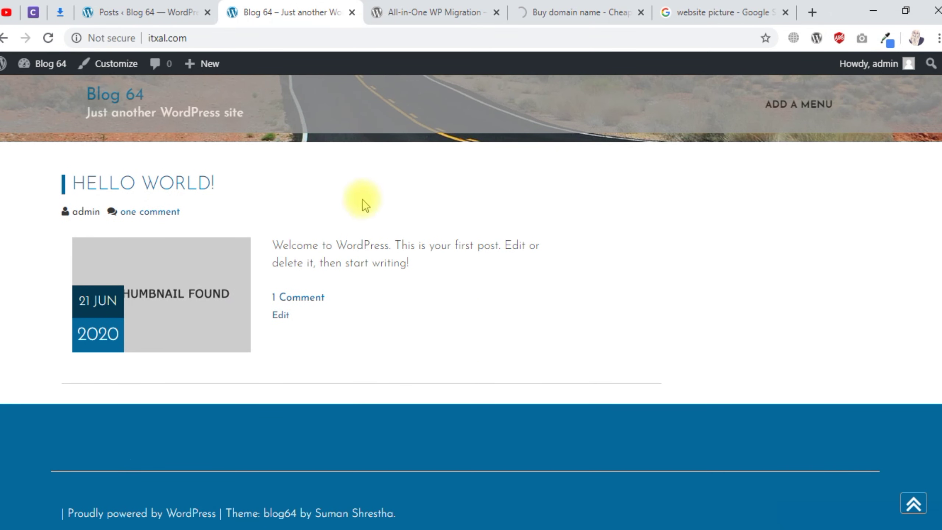
click(130, 11)
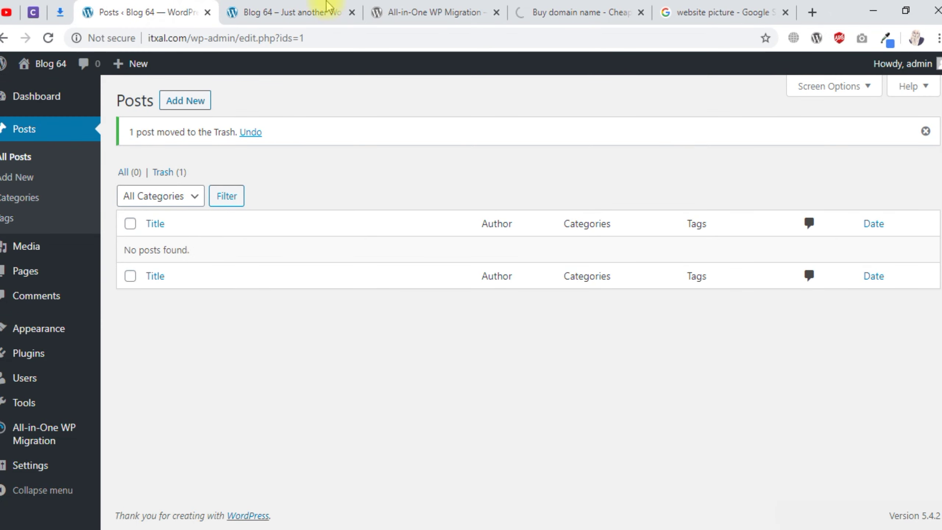
click(326, 11)
click(48, 38)
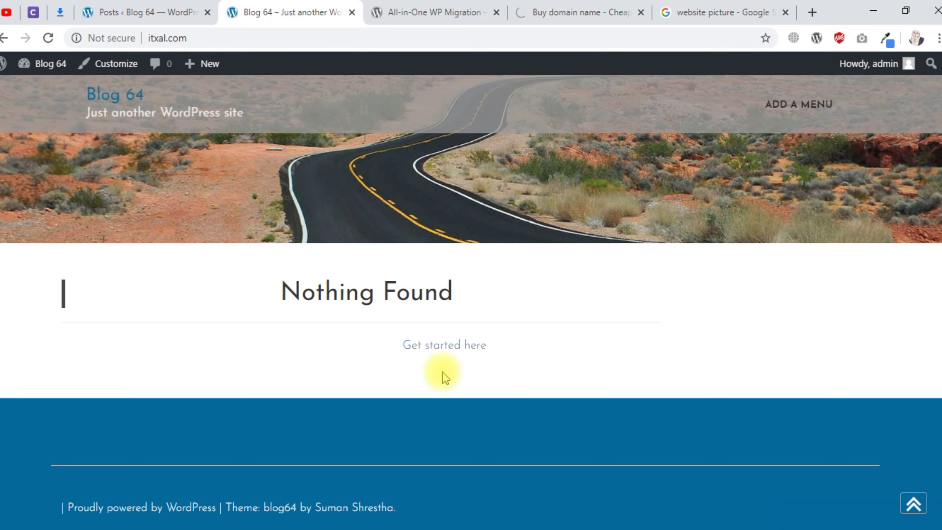
View the backup's restore option in All-in-One WP Migration and check the installed plugins for its Unlimited Extension.
click(130, 11)
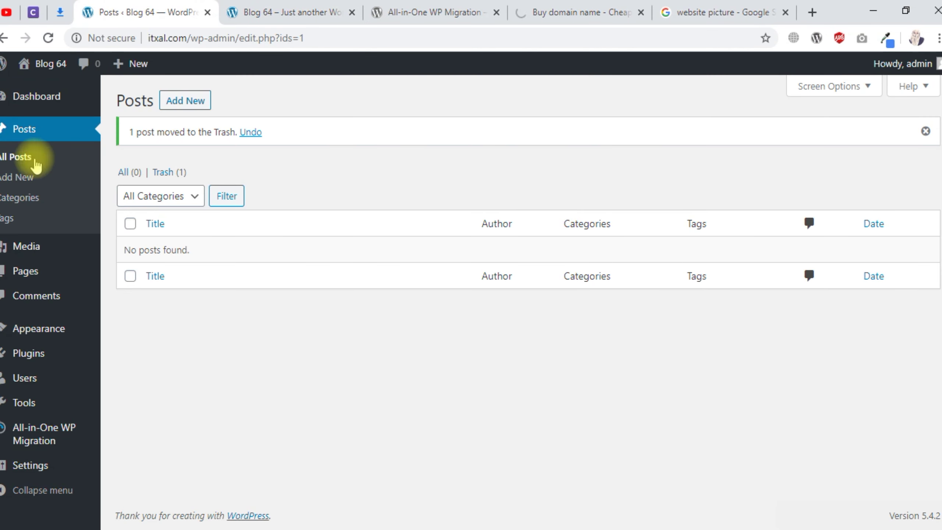
mouse_move(42, 432)
click(134, 457)
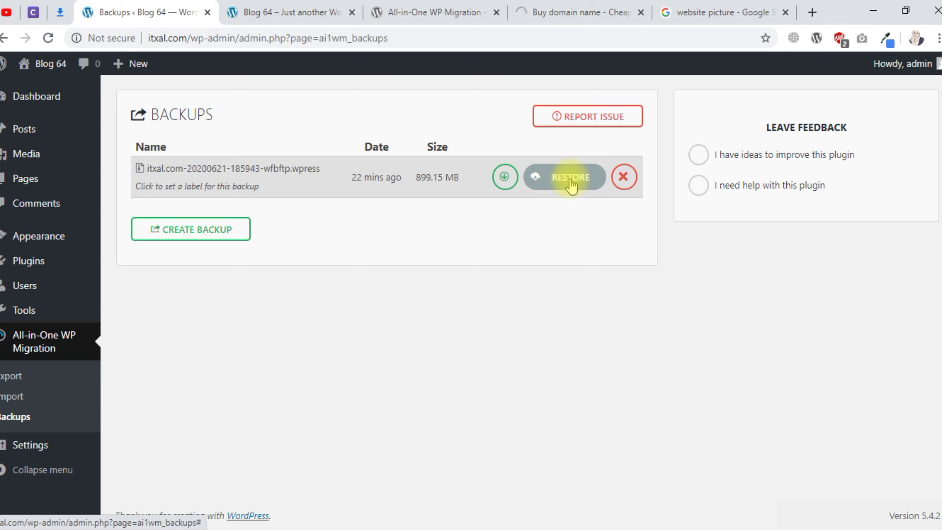
click(41, 263)
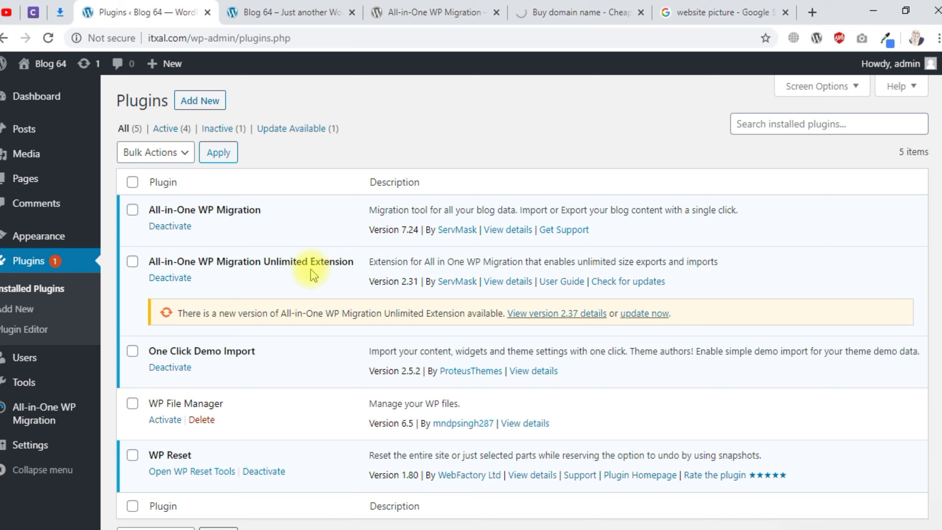
mouse_move(92, 414)
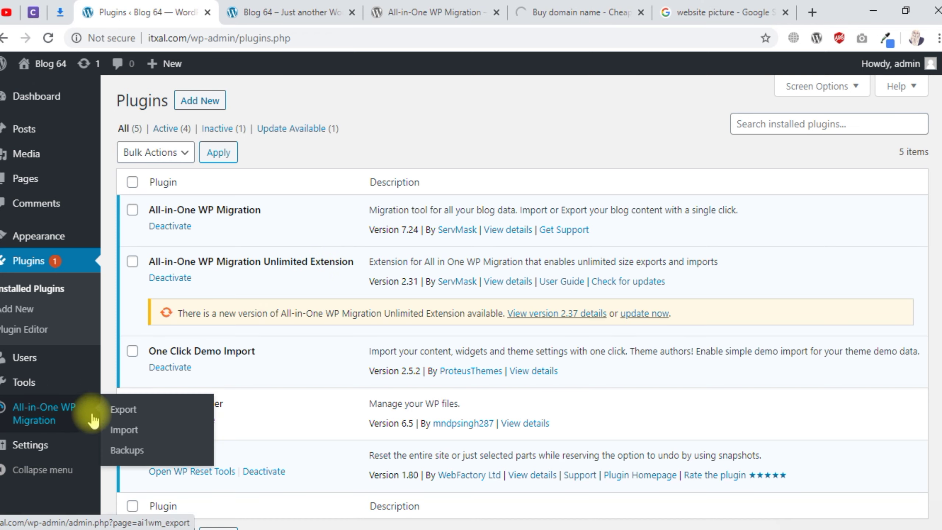
click(118, 451)
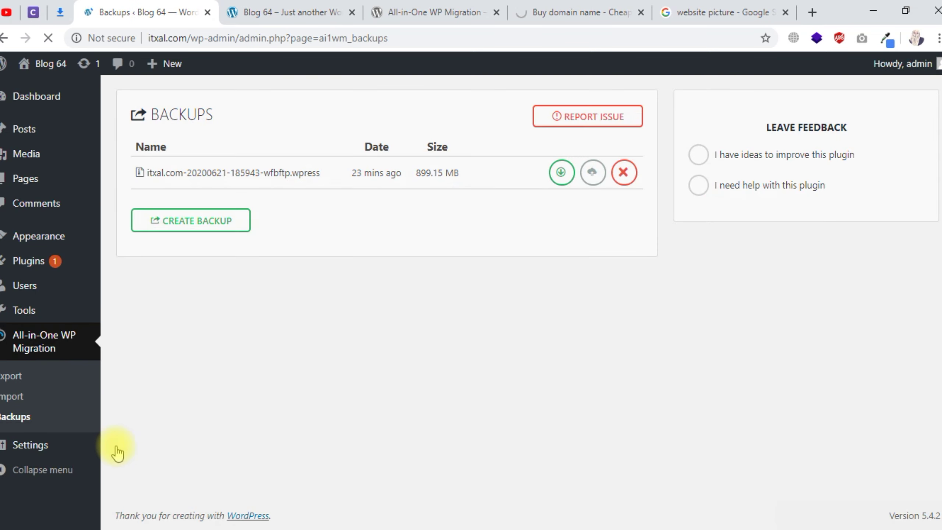
click(580, 177)
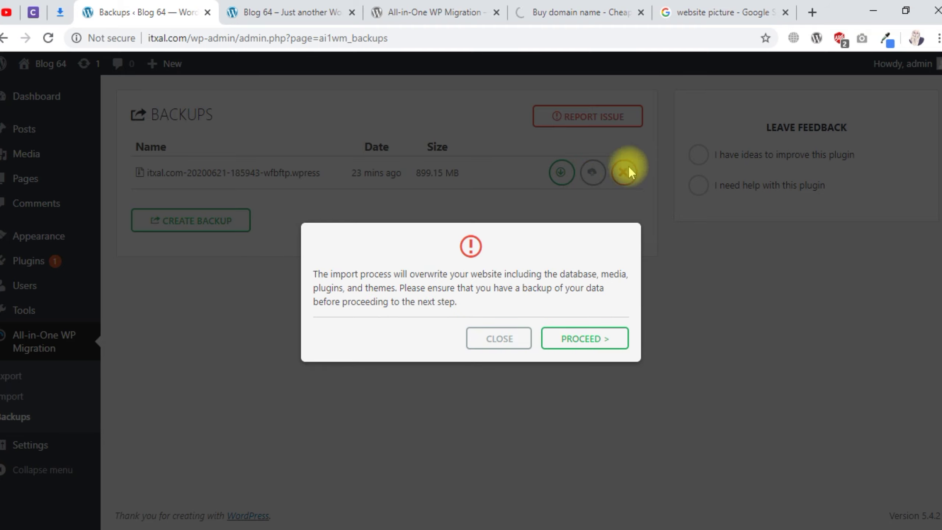
click(600, 340)
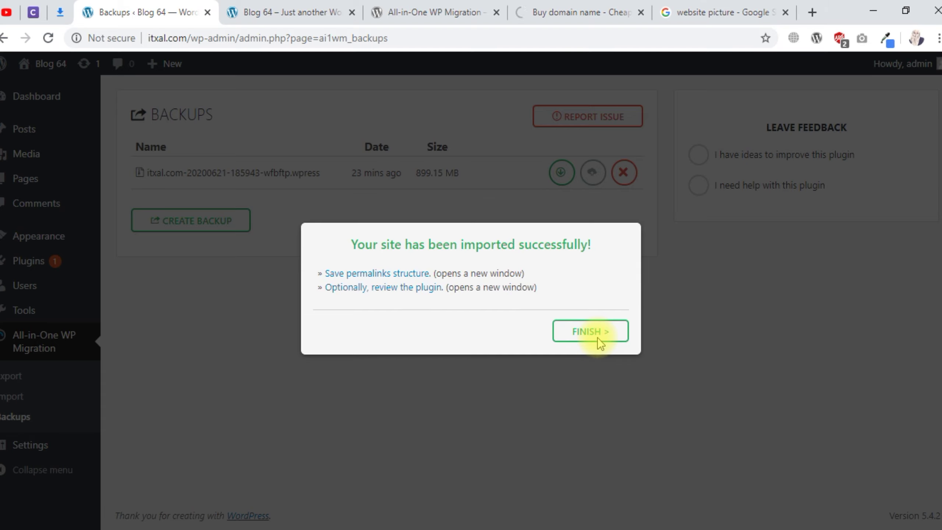
click(601, 342)
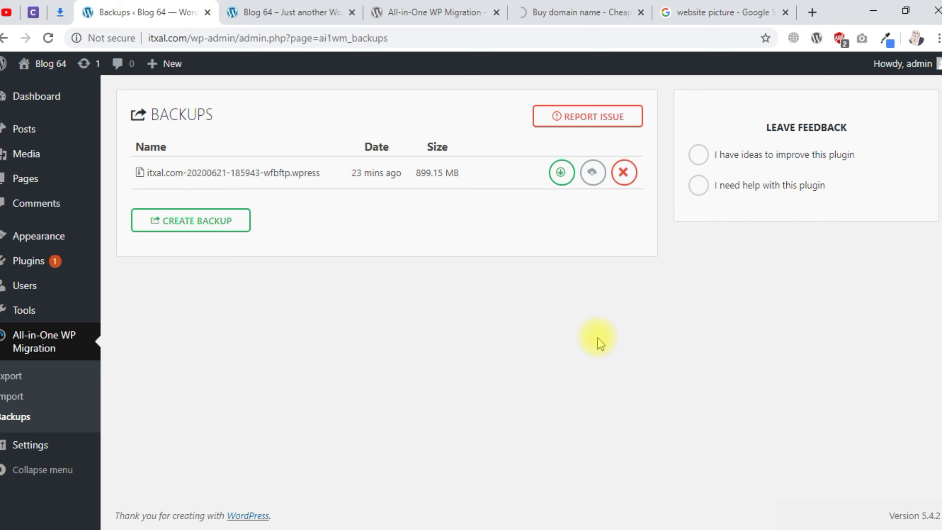
click(48, 37)
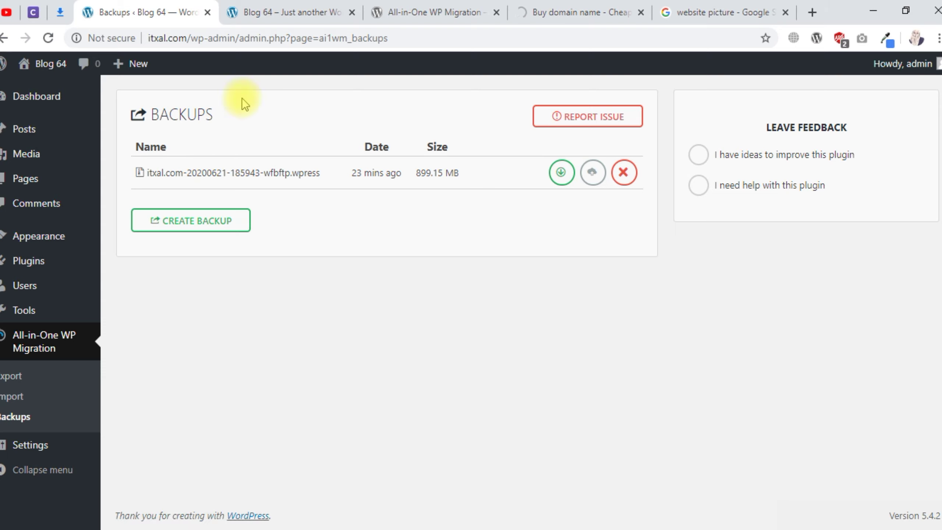
Check the posts list and the reloaded public site for the "Hello world!" post.
click(69, 137)
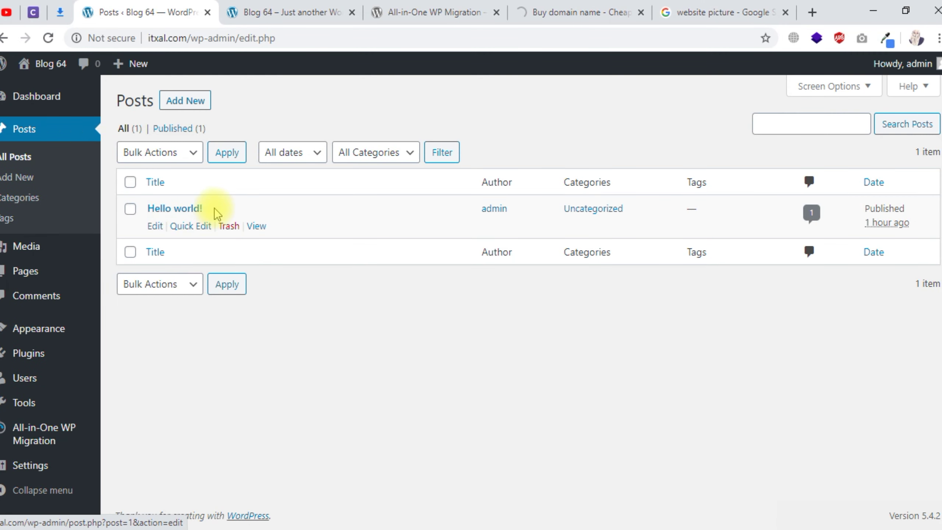
click(291, 12)
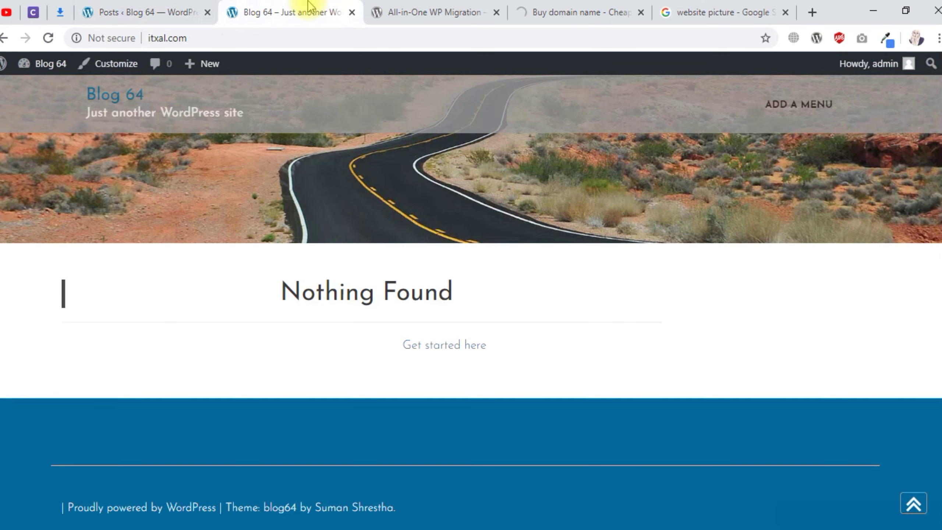
click(48, 38)
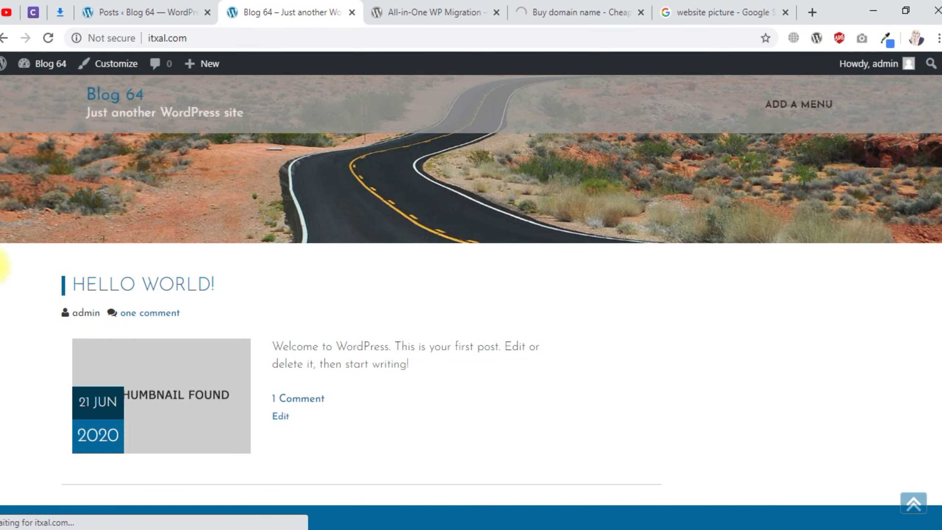
scroll(940, 256, down, 2)
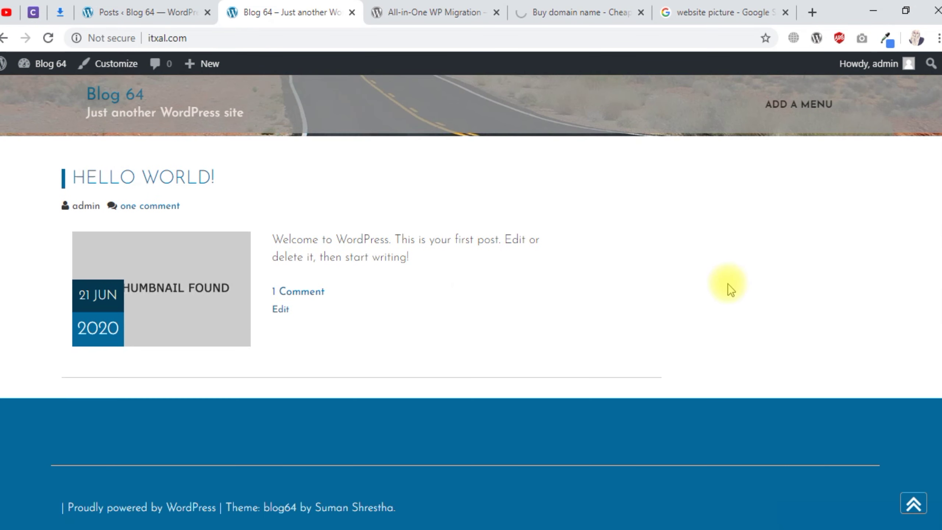
click(164, 6)
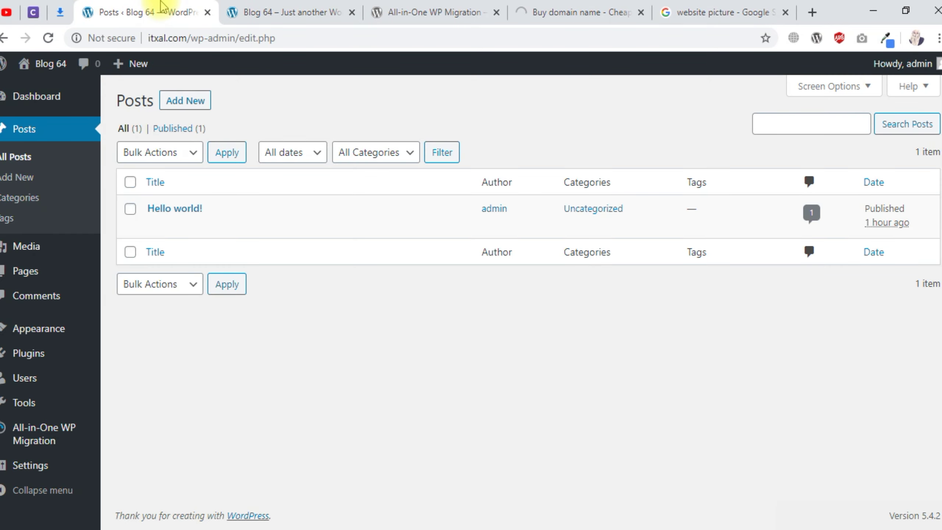